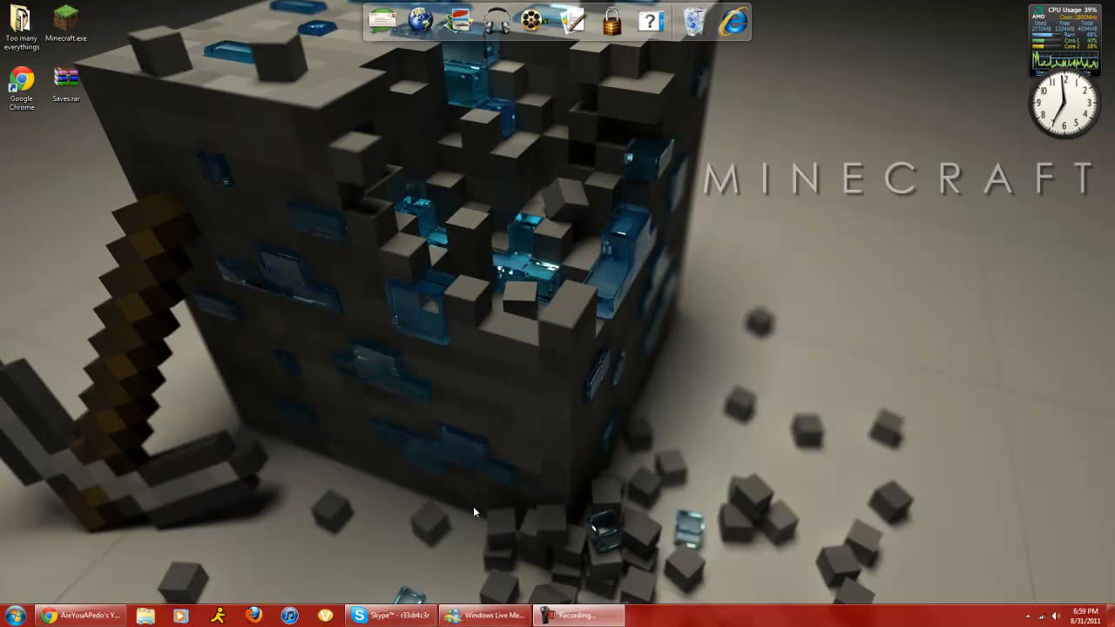
Step: Bring the Chrome window back up from the taskbar and maximize it
left_click(574, 615)
left_click(574, 615)
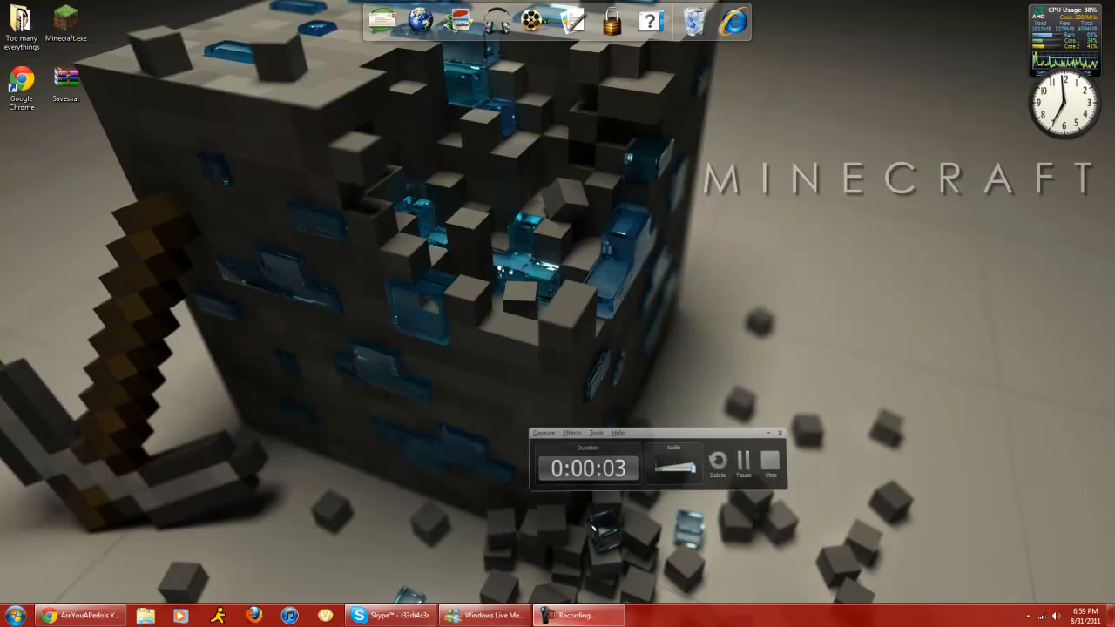
left_click(84, 615)
double_click(896, 21)
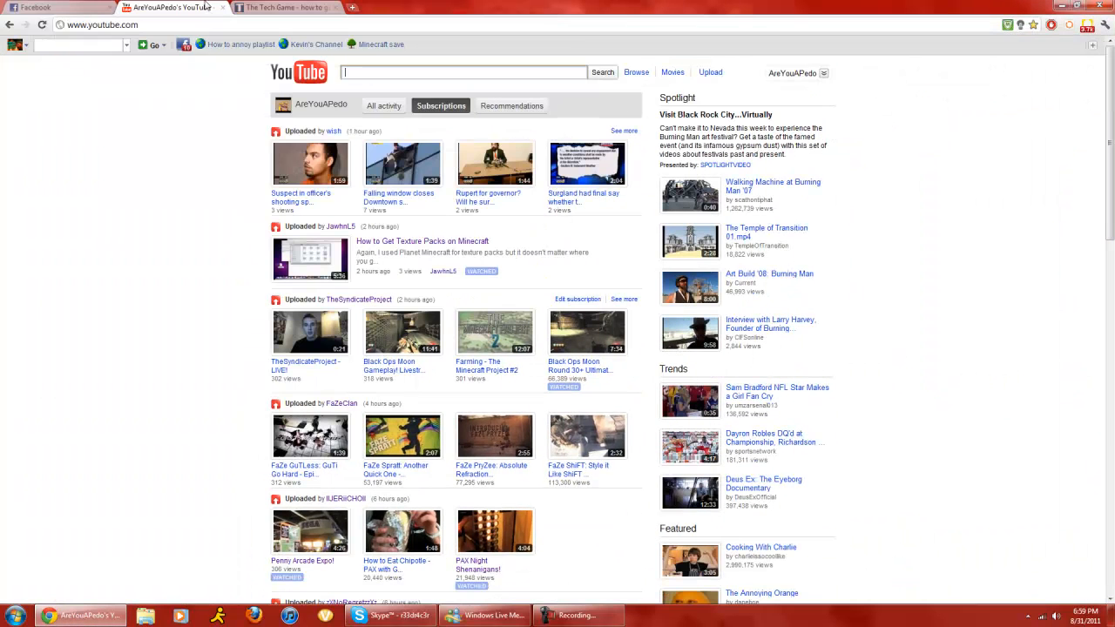
Step: Close the Tech Game and Facebook tabs and go to planetminecraft.com
left_click(336, 7)
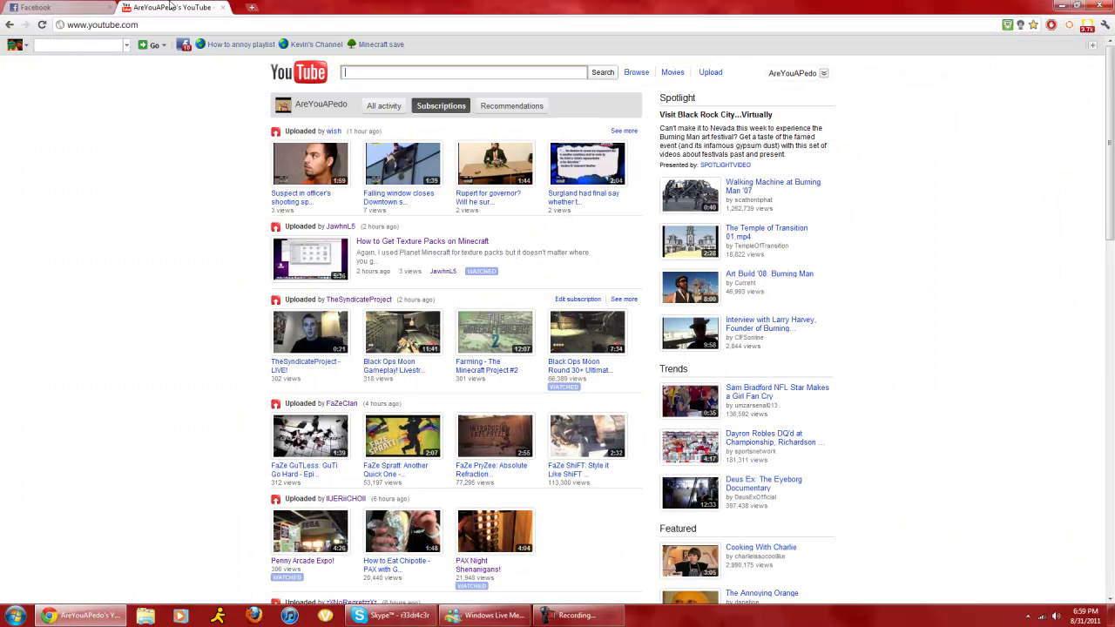
left_click(111, 7)
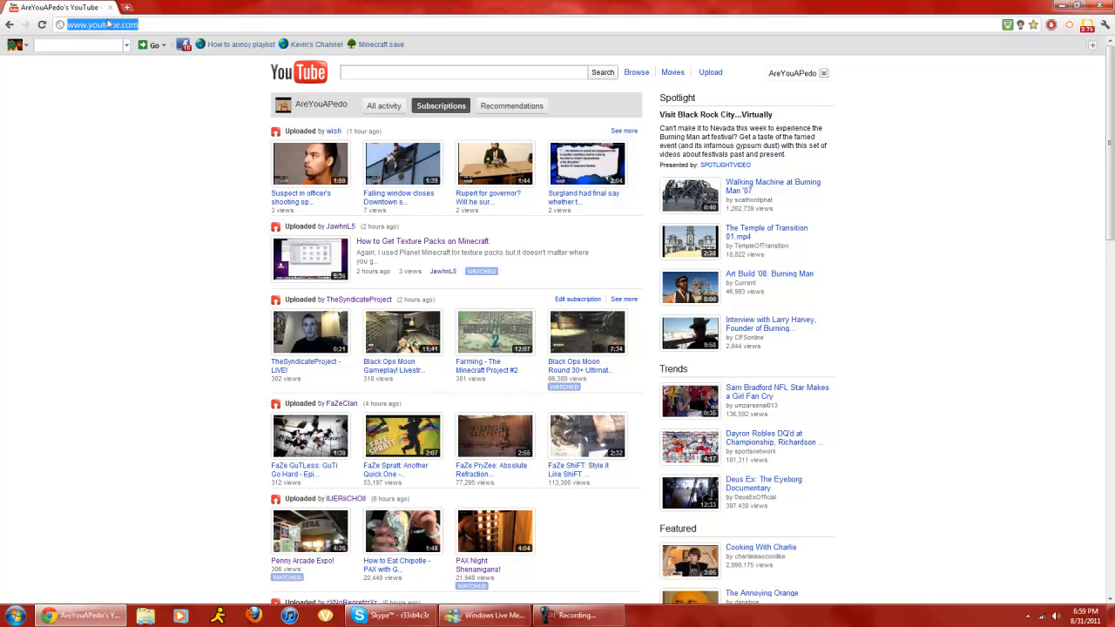
type("pla")
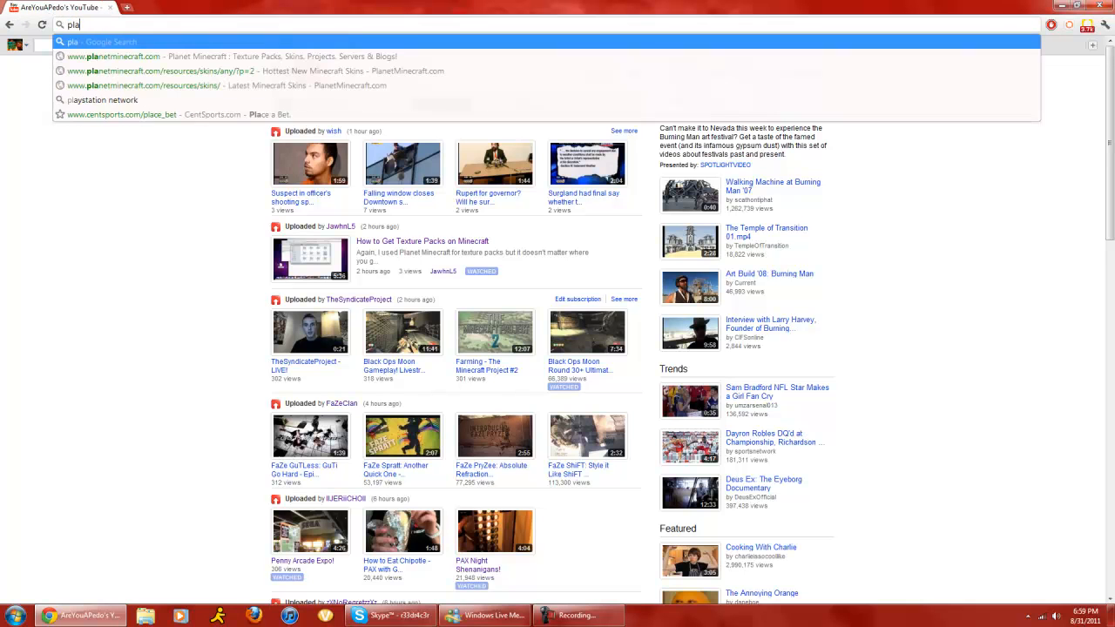
type("n")
key("Down")
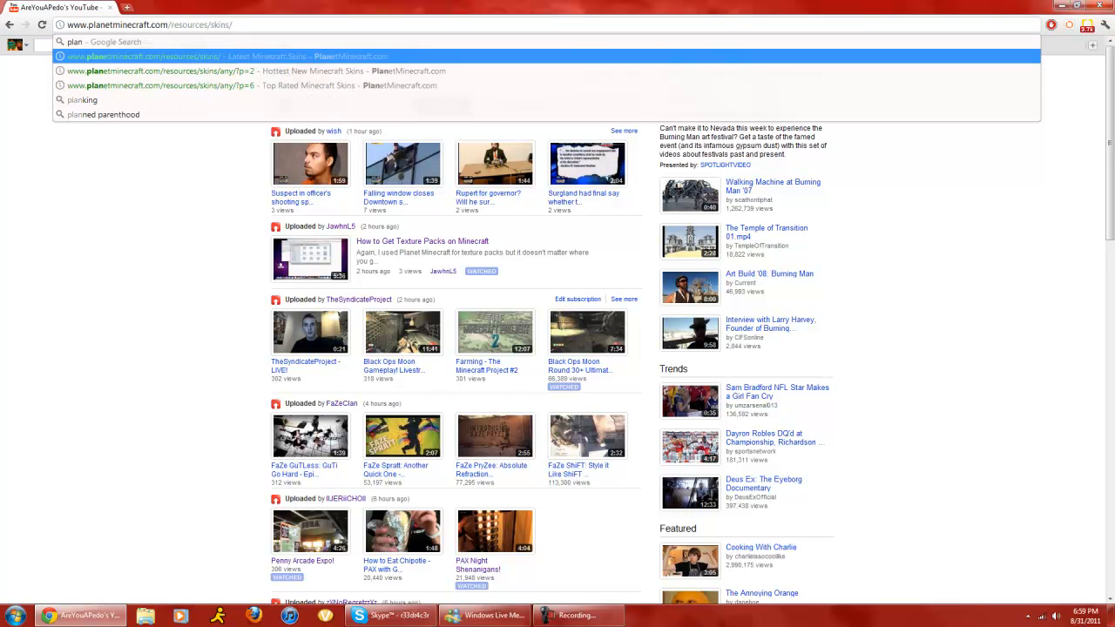
type("www.planetminecraft.com/r")
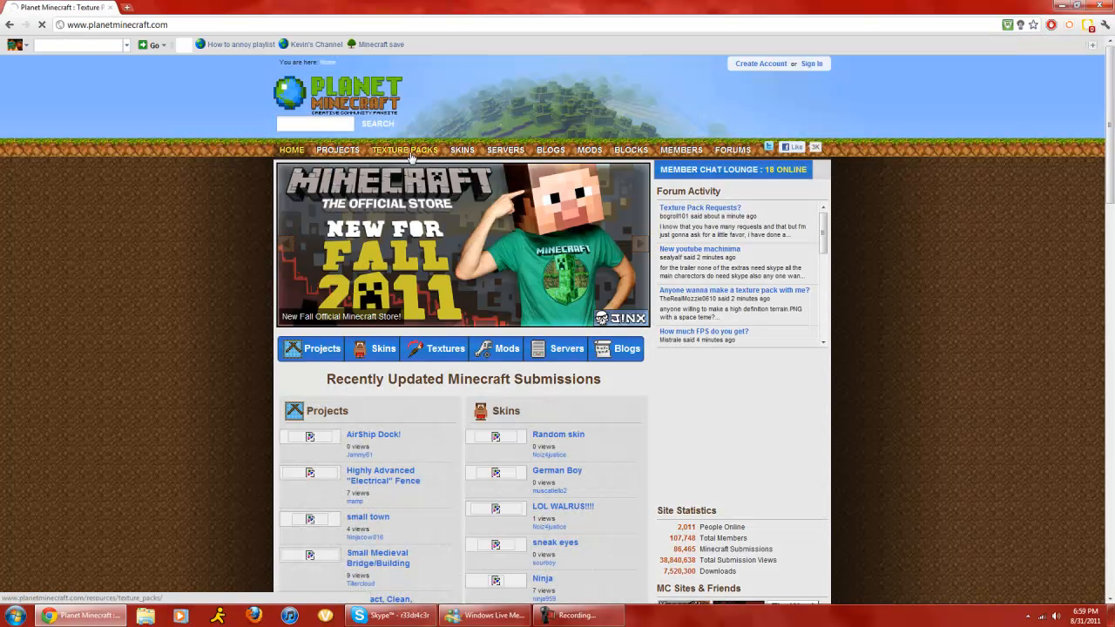
Step: Browse the Texture Packs section's category and sort menus, then review the resolution filter options
left_click(418, 153)
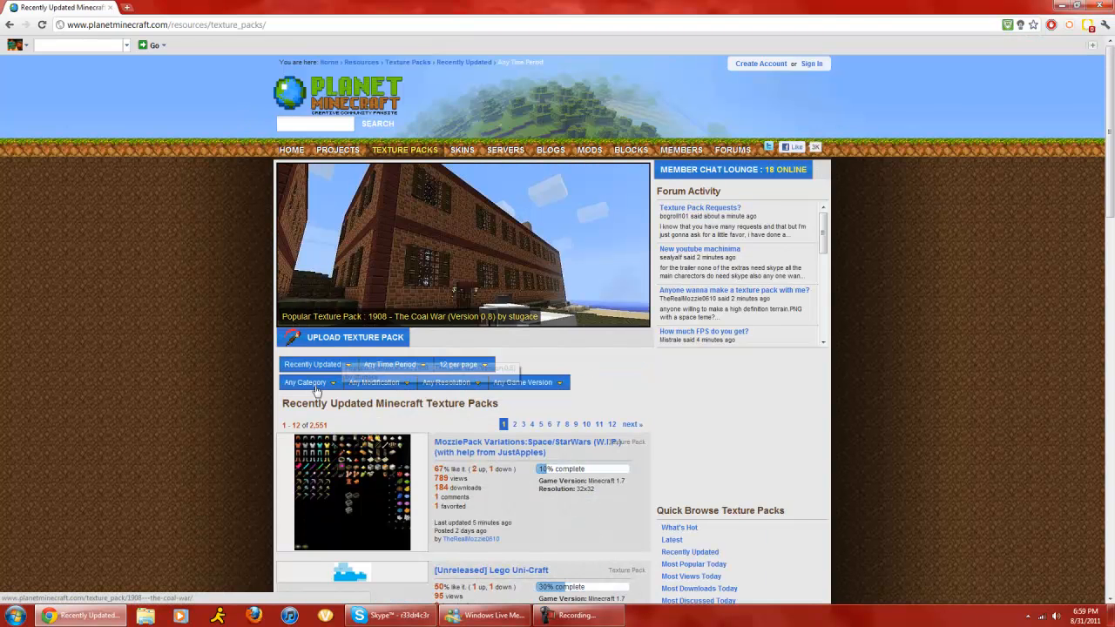
left_click(306, 383)
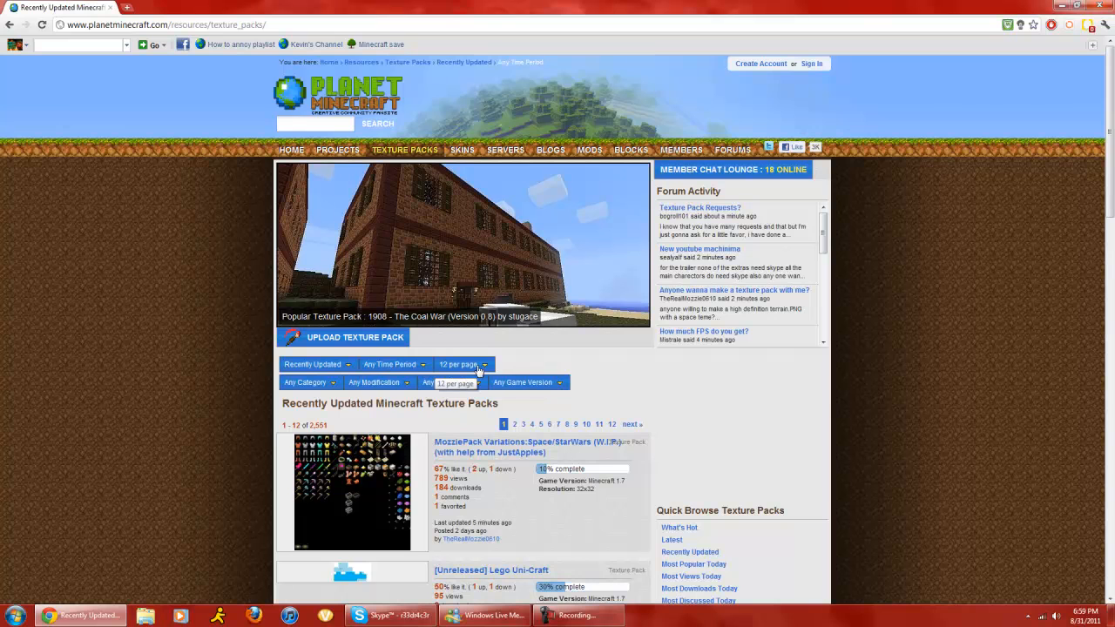
scroll(441, 424, "down", 1)
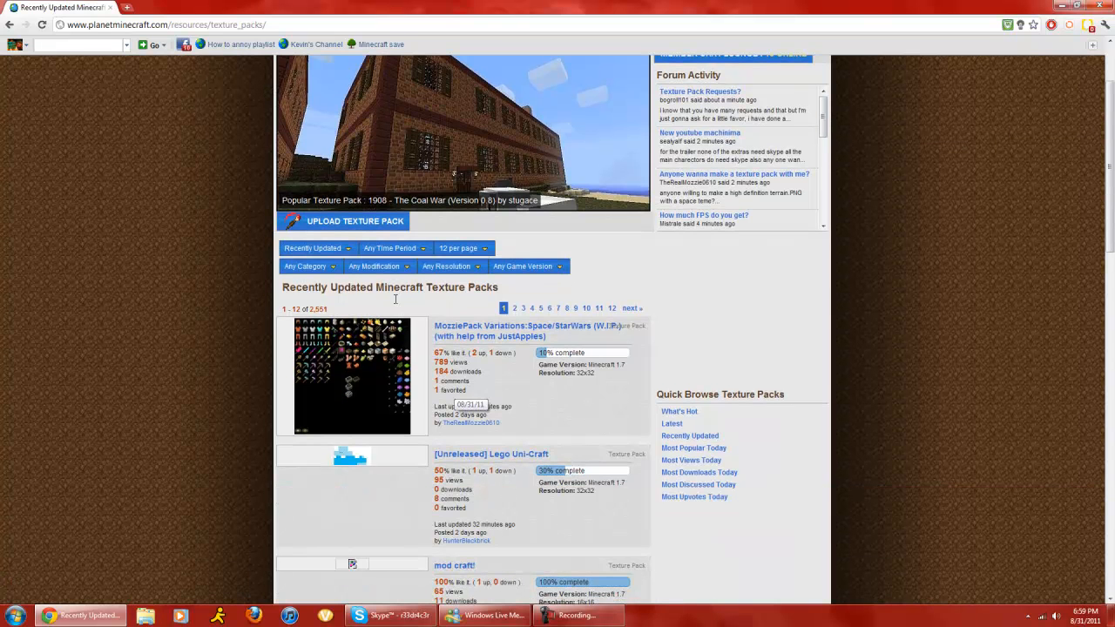
left_click(335, 252)
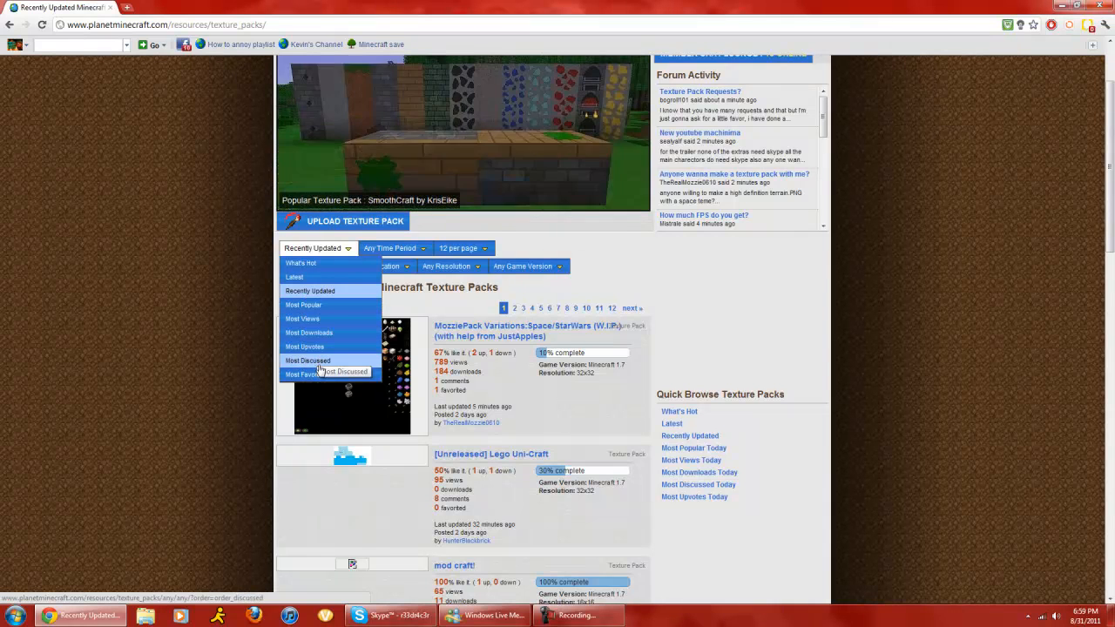
left_click(95, 199)
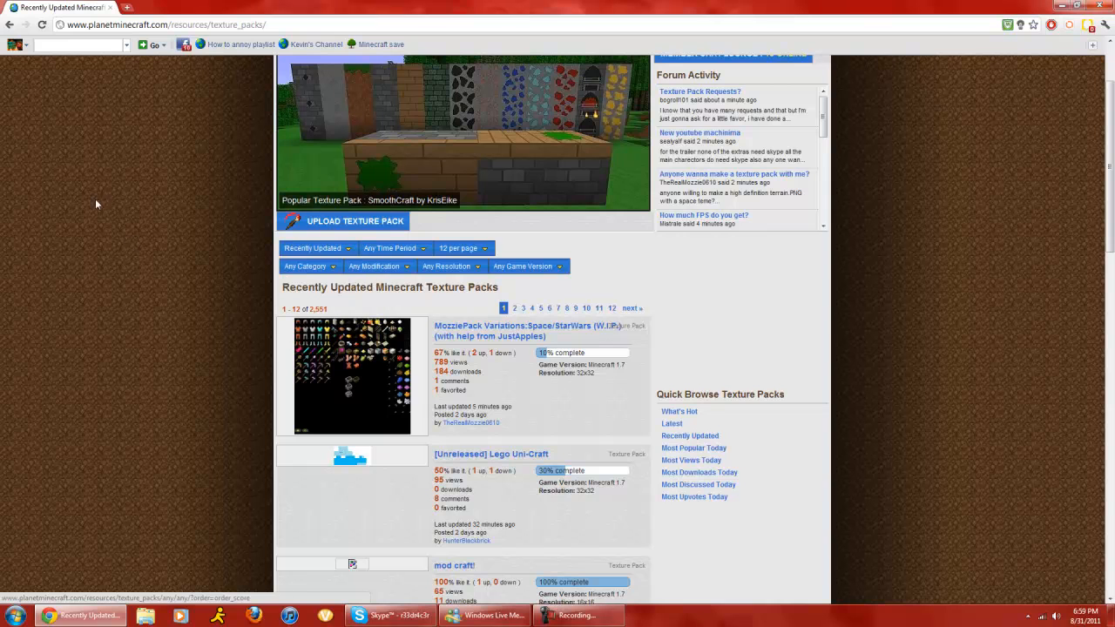
left_click(446, 250)
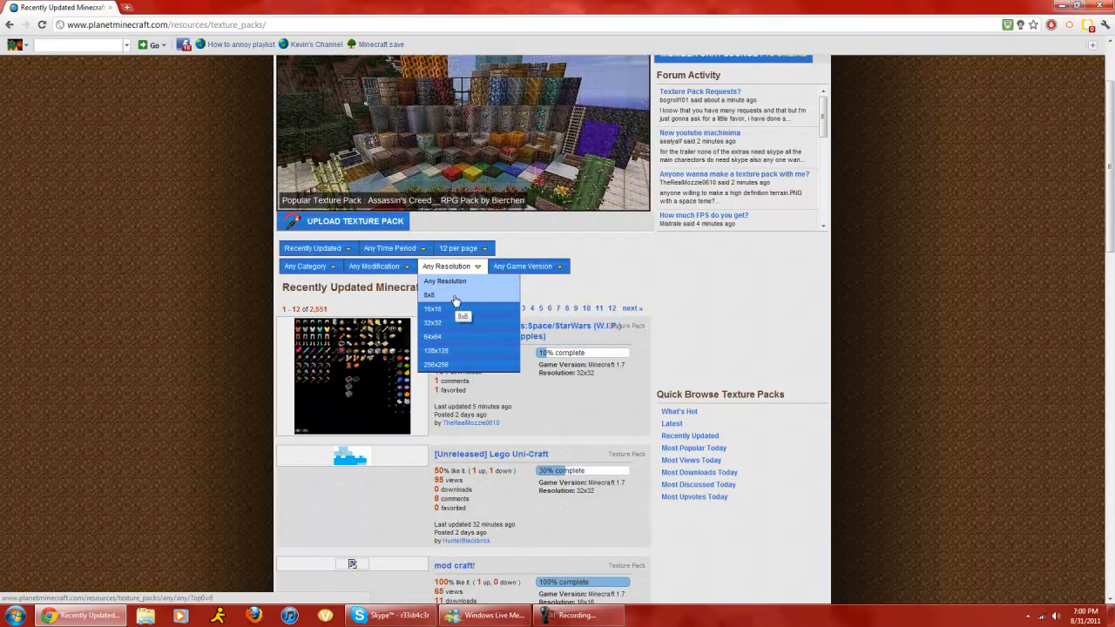
Step: Filter the texture pack listing to 16x16 resolution
left_click(485, 281)
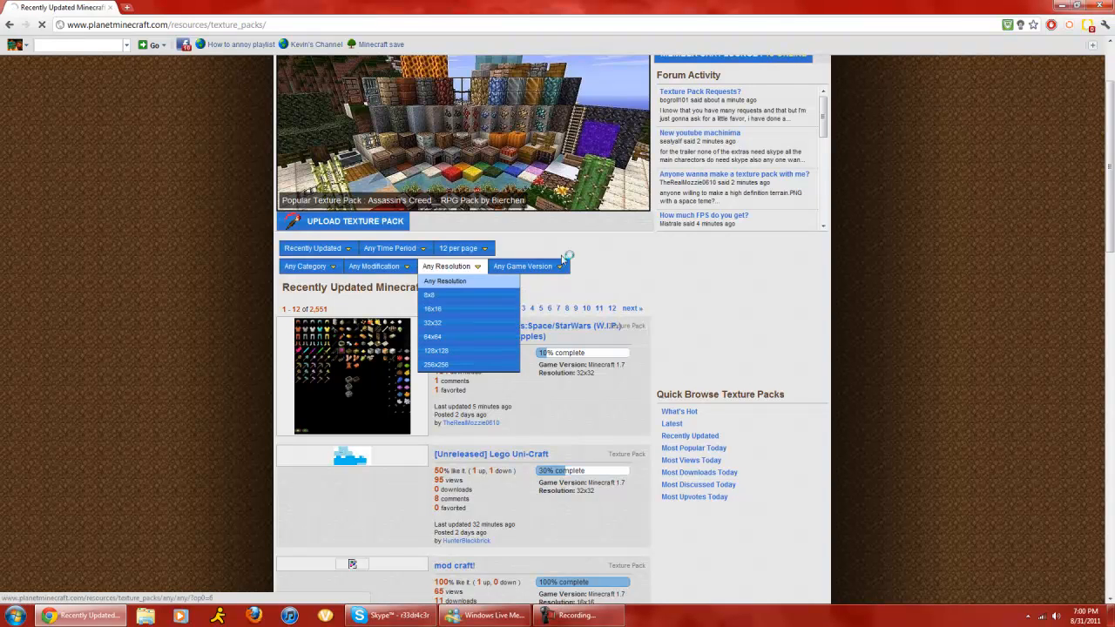
left_click(460, 311)
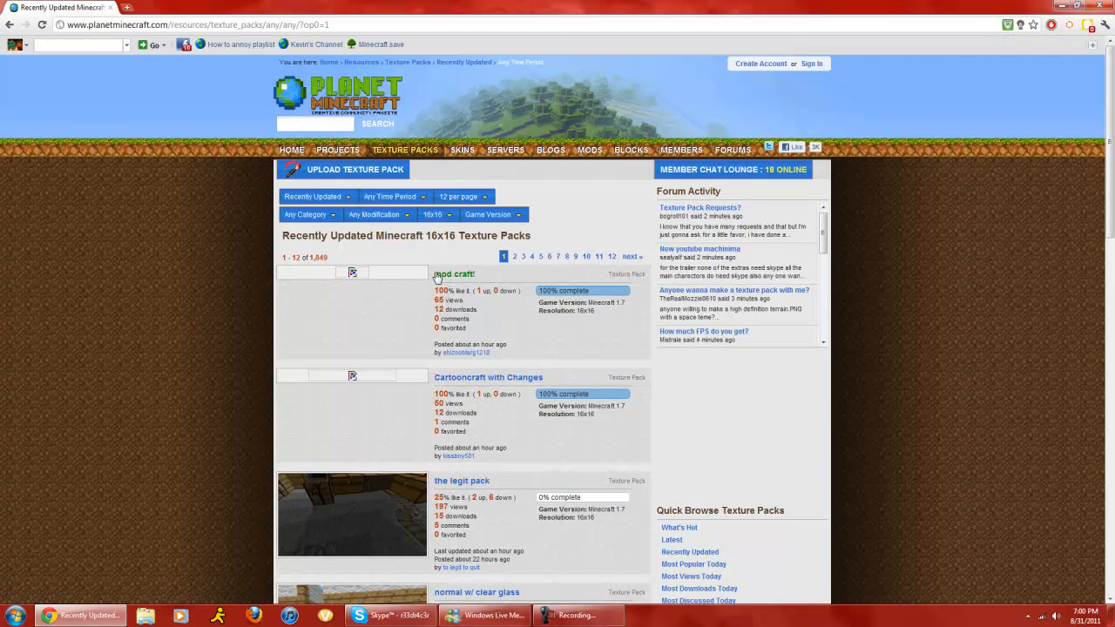
scroll(484, 373, "down", 2)
scroll(432, 462, "down", 1)
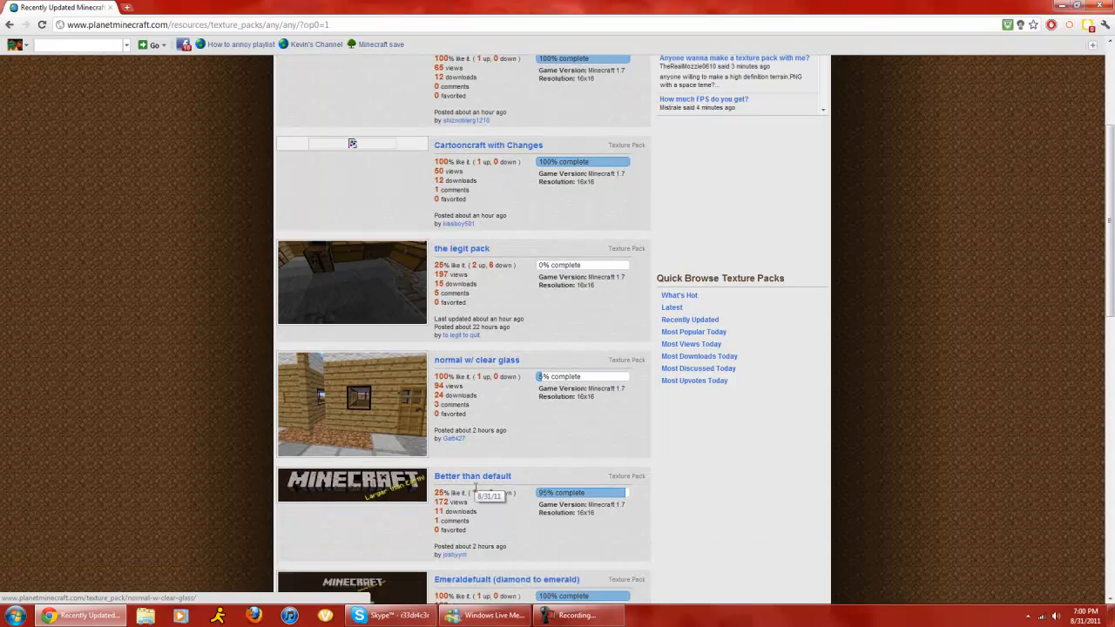
scroll(477, 492, "down", 1)
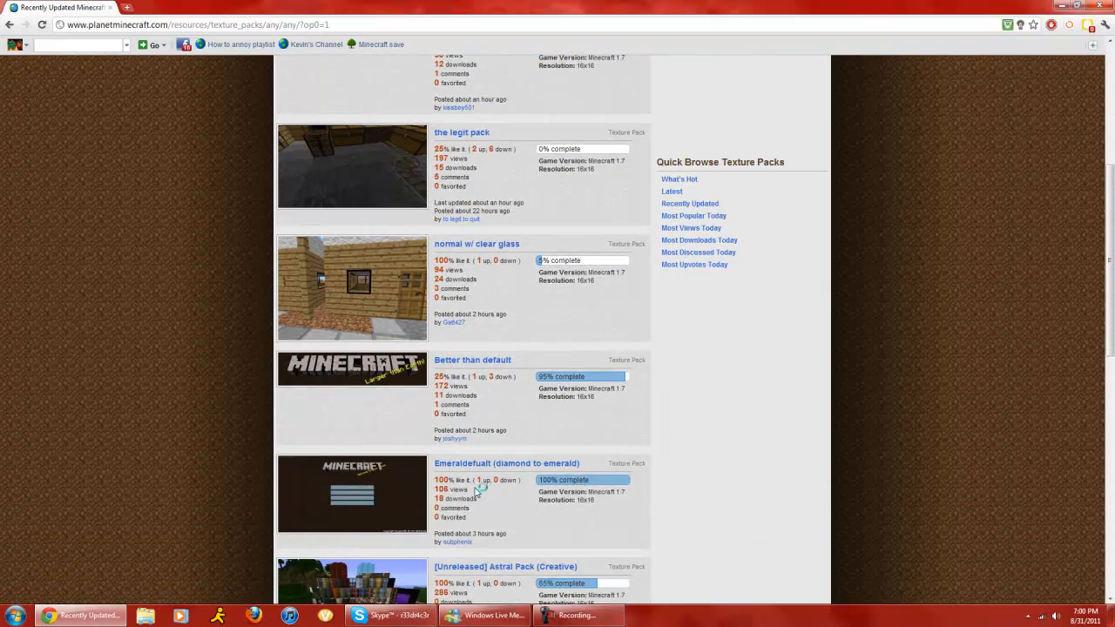
scroll(477, 489, "down", 2)
scroll(477, 492, "down", 1)
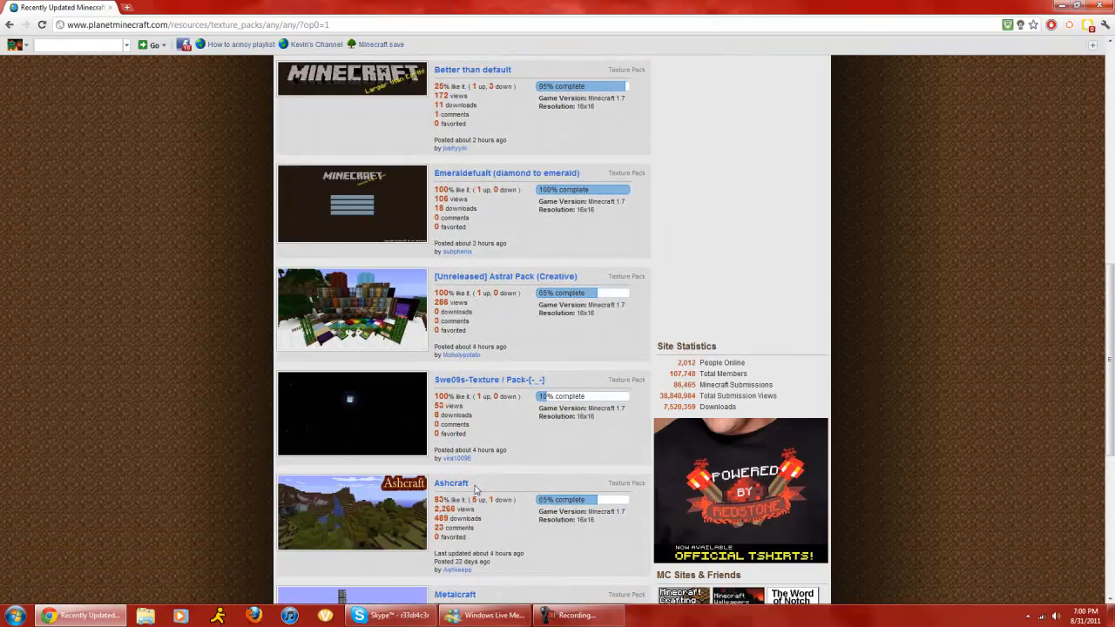
scroll(477, 489, "down", 1)
scroll(477, 489, "down", 1)
scroll(477, 489, "down", 1)
scroll(477, 489, "down", 1)
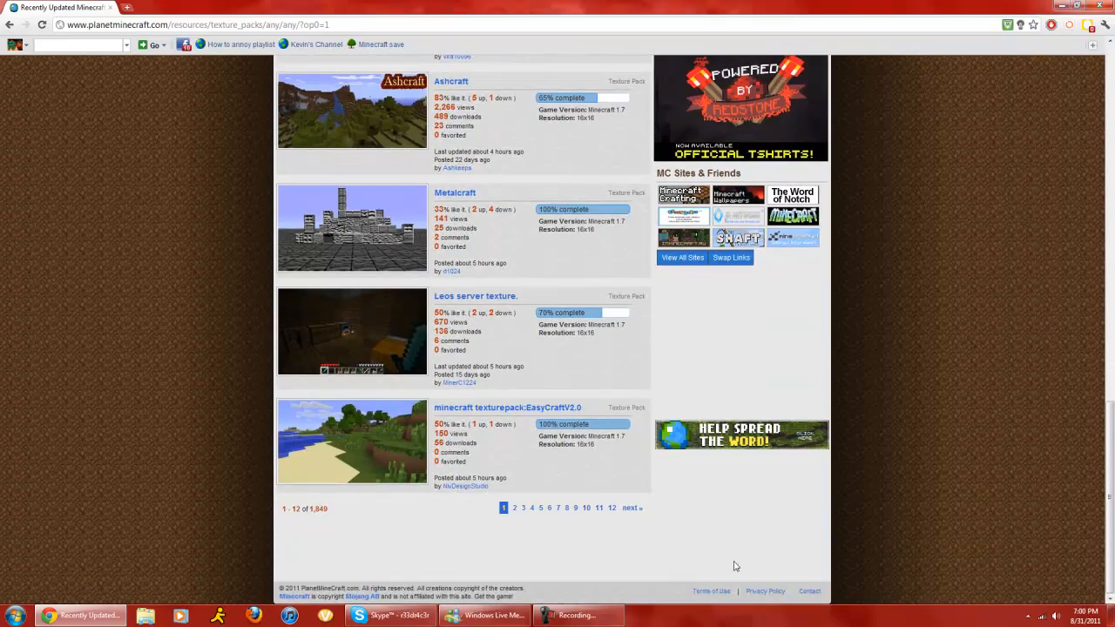
scroll(734, 566, "up", 5)
scroll(697, 436, "up", 5)
scroll(658, 347, "up", 2)
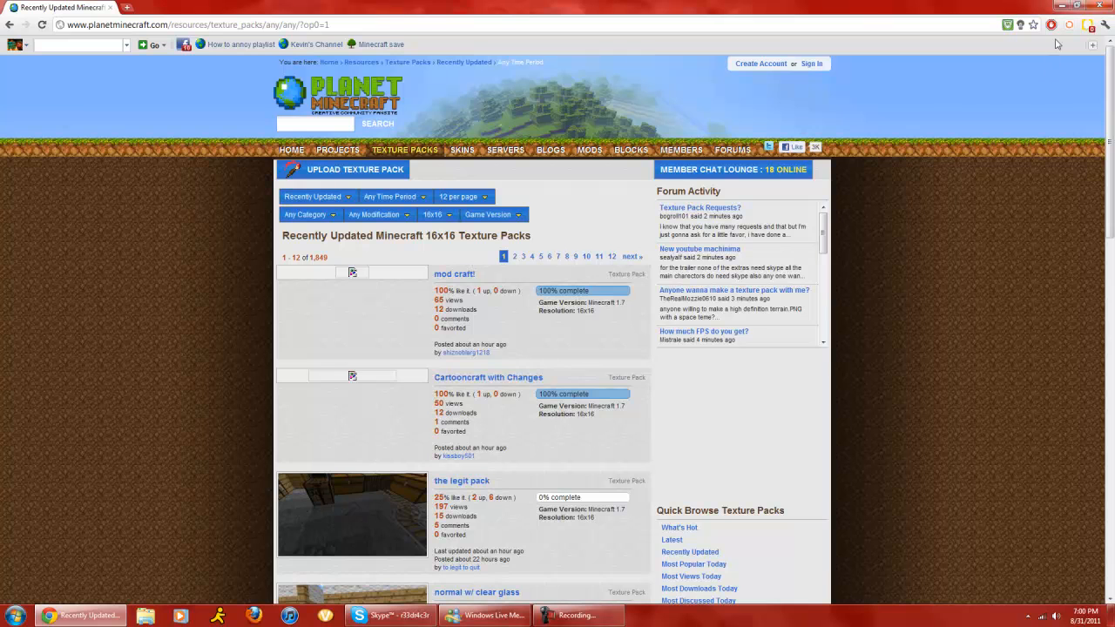
Step: Minimize Chrome to reveal the Windows desktop
left_click(1070, 7)
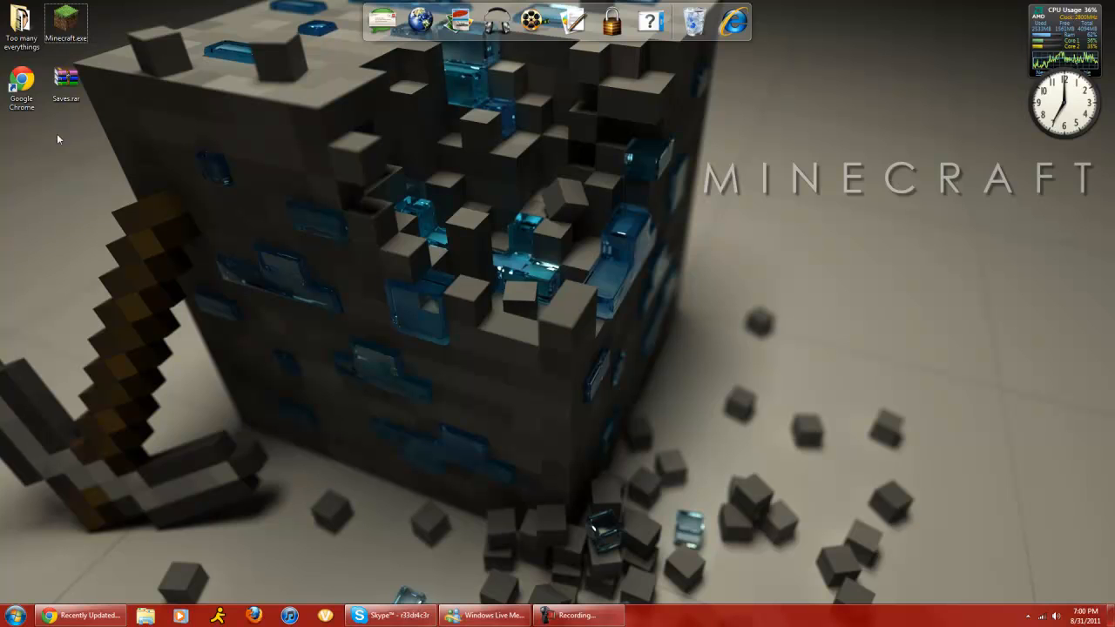
mouse_move(52, 134)
left_mouse_down()
mouse_move(128, 177)
mouse_move(107, 196)
left_mouse_up()
Step: Open an Explorer window and navigate to the C: drive
left_click(148, 615)
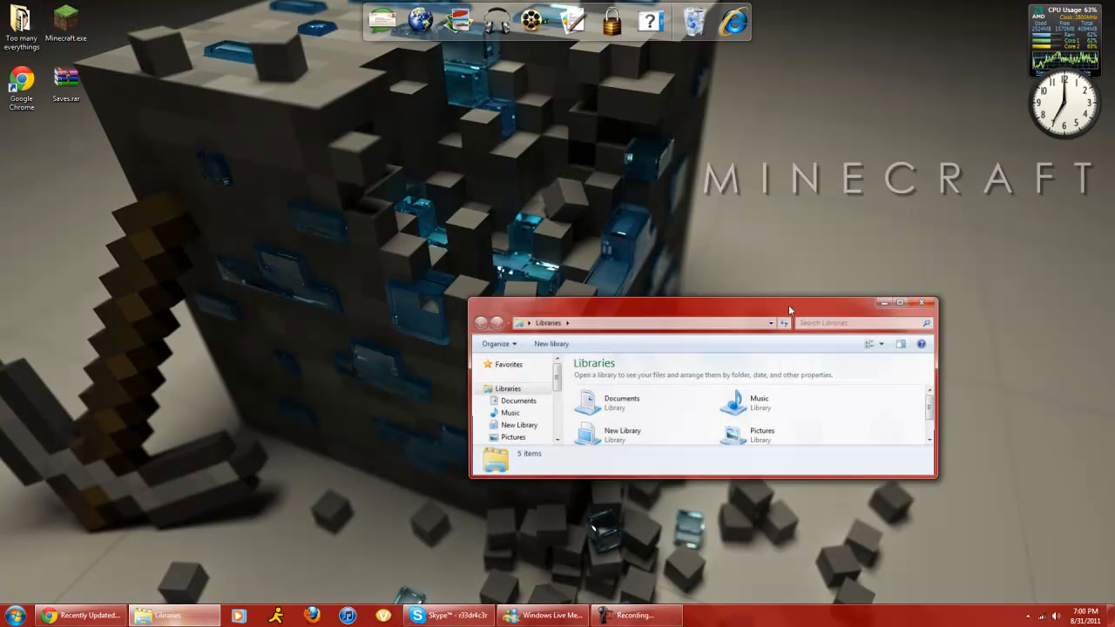
left_click(505, 364)
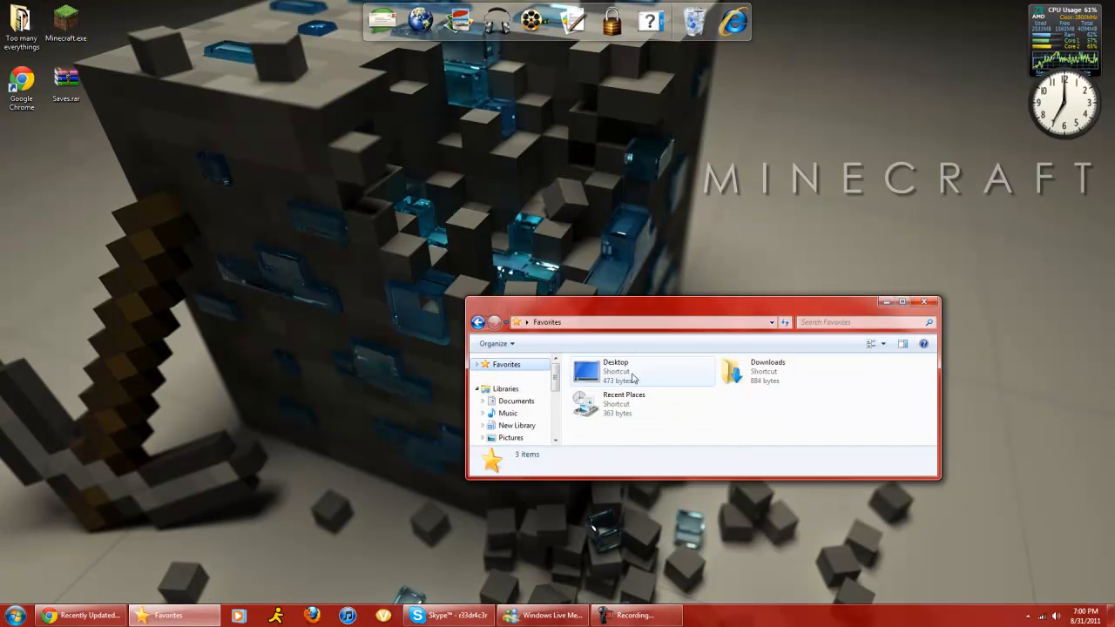
double_click(634, 373)
double_click(632, 403)
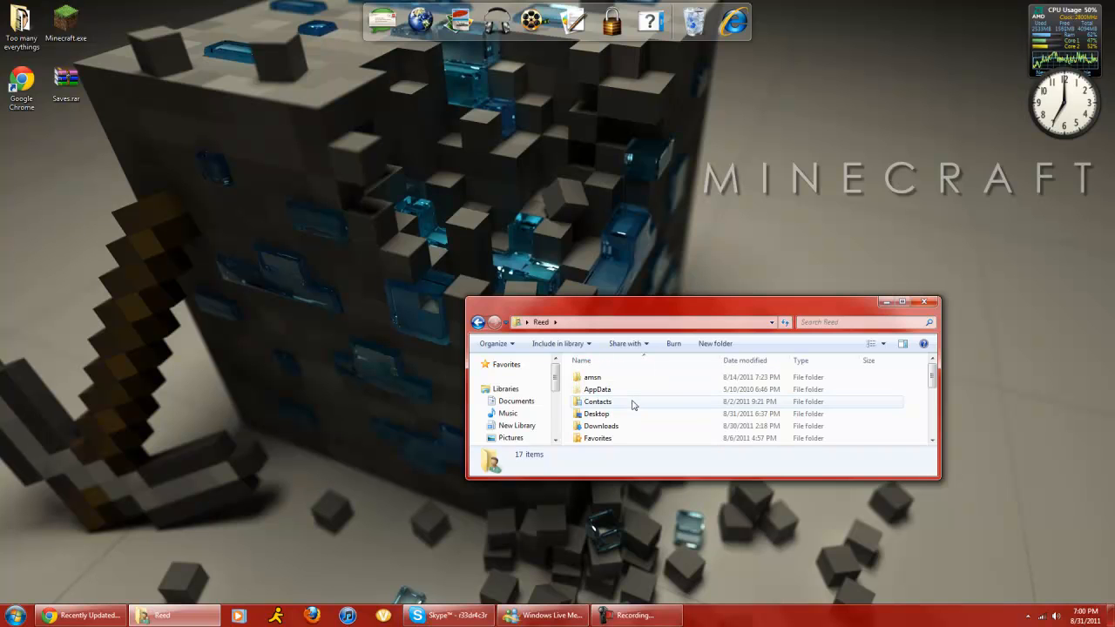
scroll(633, 403, "down", 3)
left_click(508, 414)
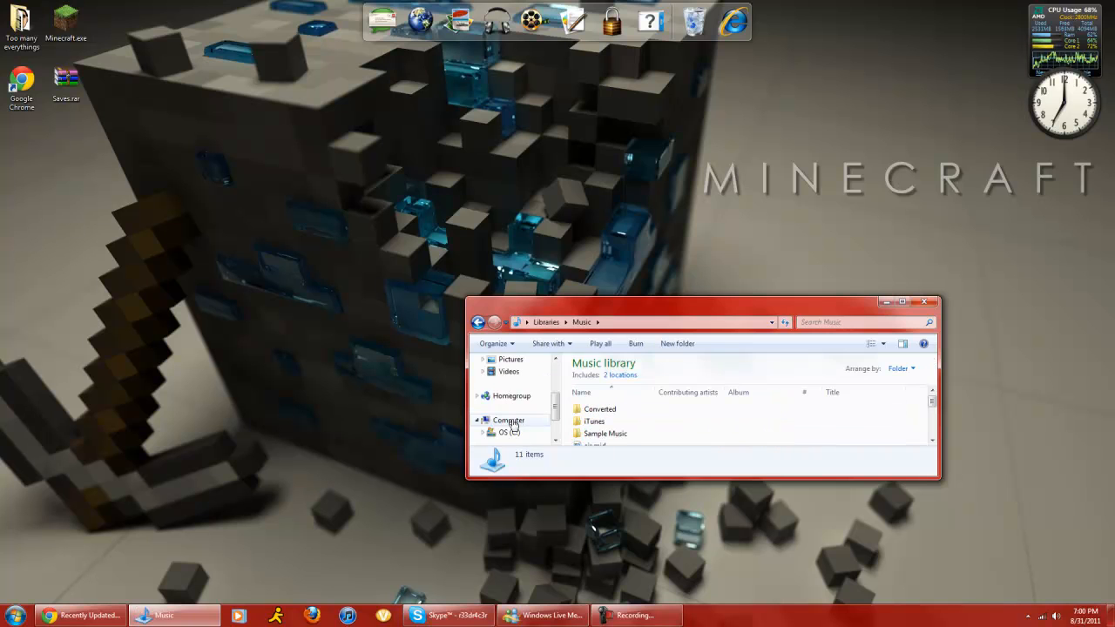
scroll(512, 418, "down", 3)
left_click(509, 420)
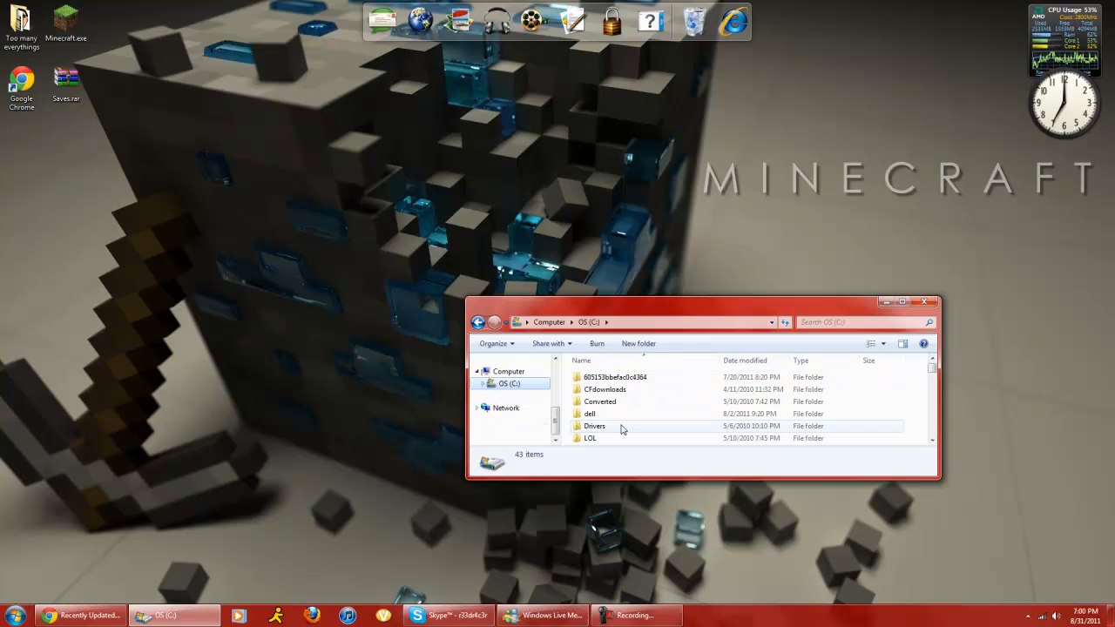
scroll(609, 424, "down", 6)
Step: Go through Users > user folder > AppData > Roaming > .minecraft into the texturepacks folder
double_click(620, 427)
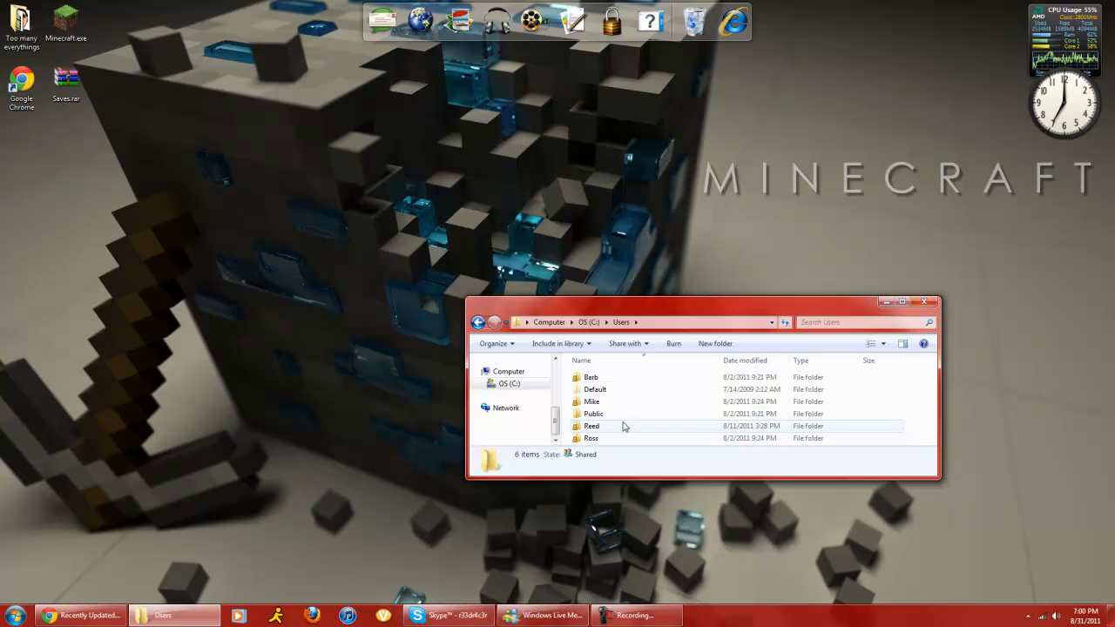
double_click(610, 425)
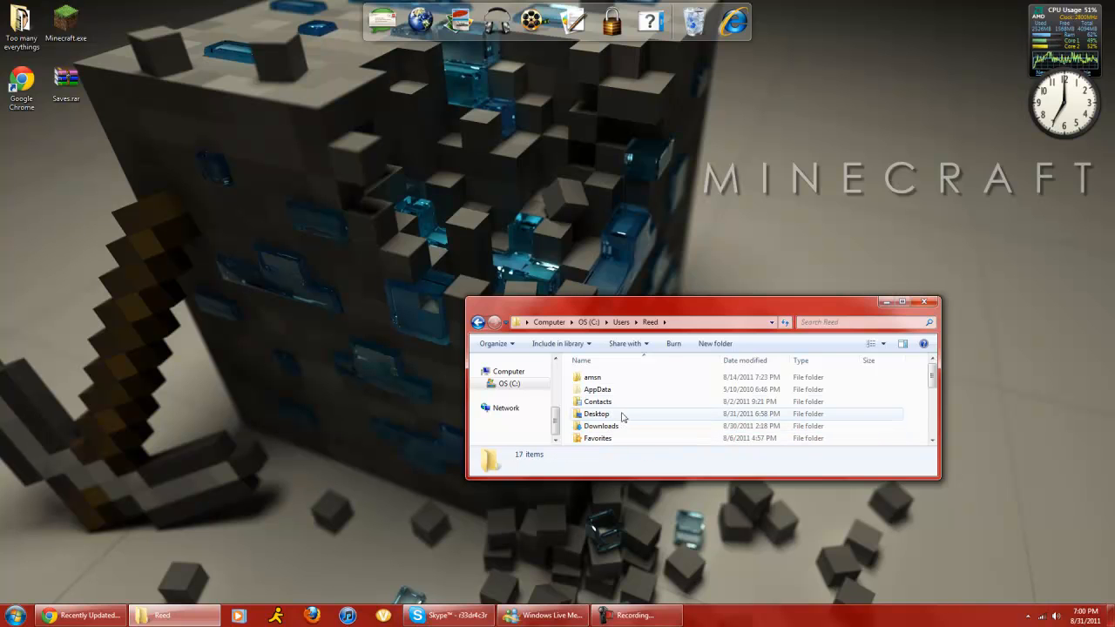
double_click(601, 390)
double_click(600, 402)
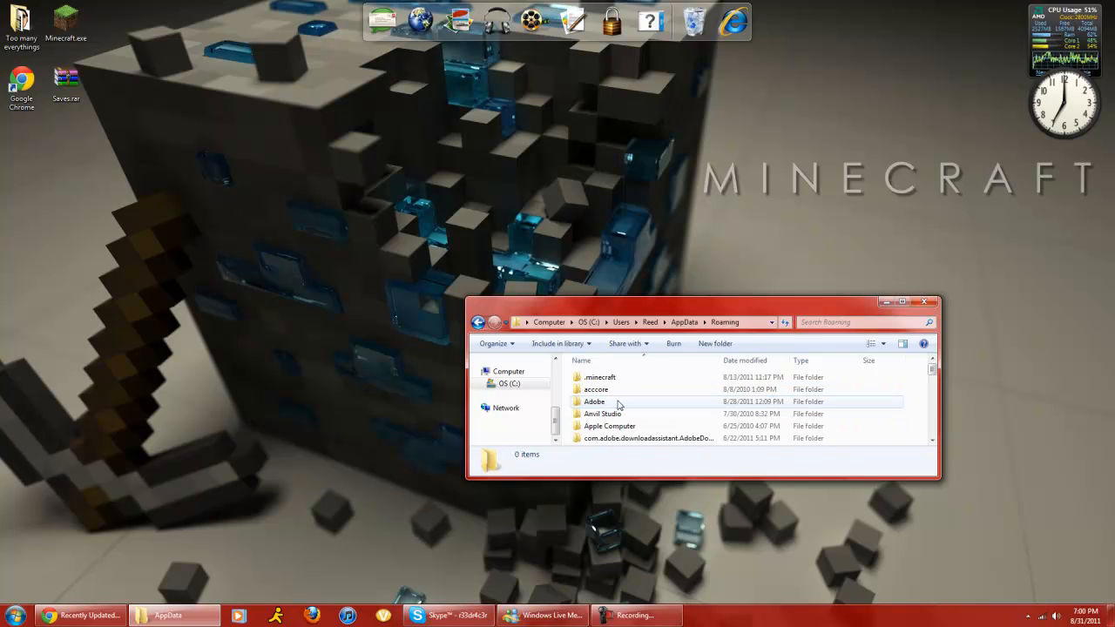
double_click(600, 377)
scroll(634, 409, "down", 3)
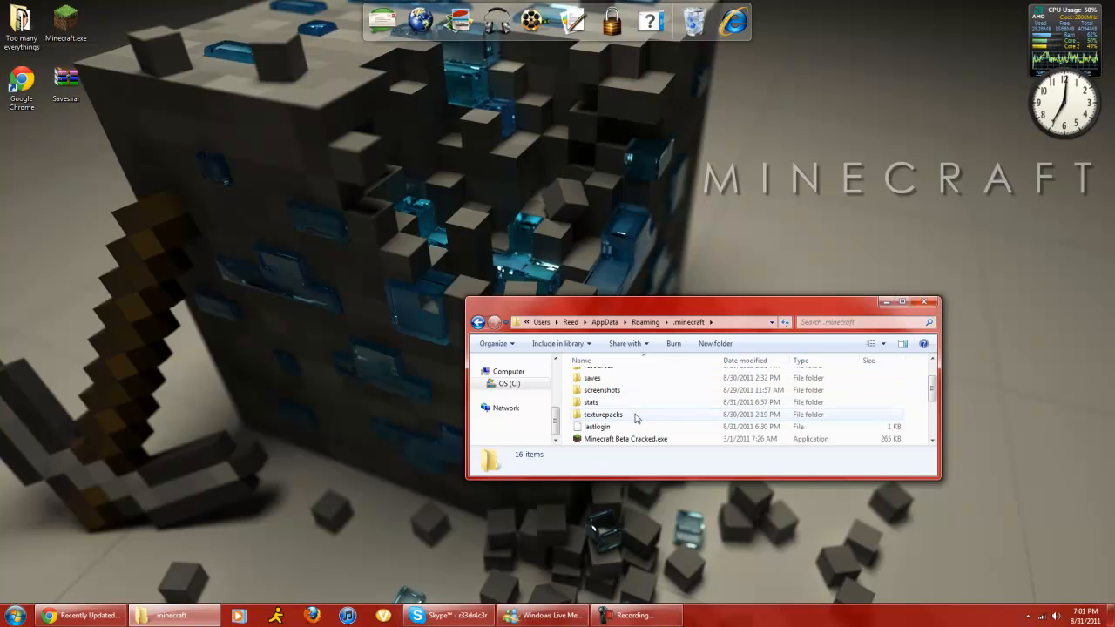
double_click(635, 416)
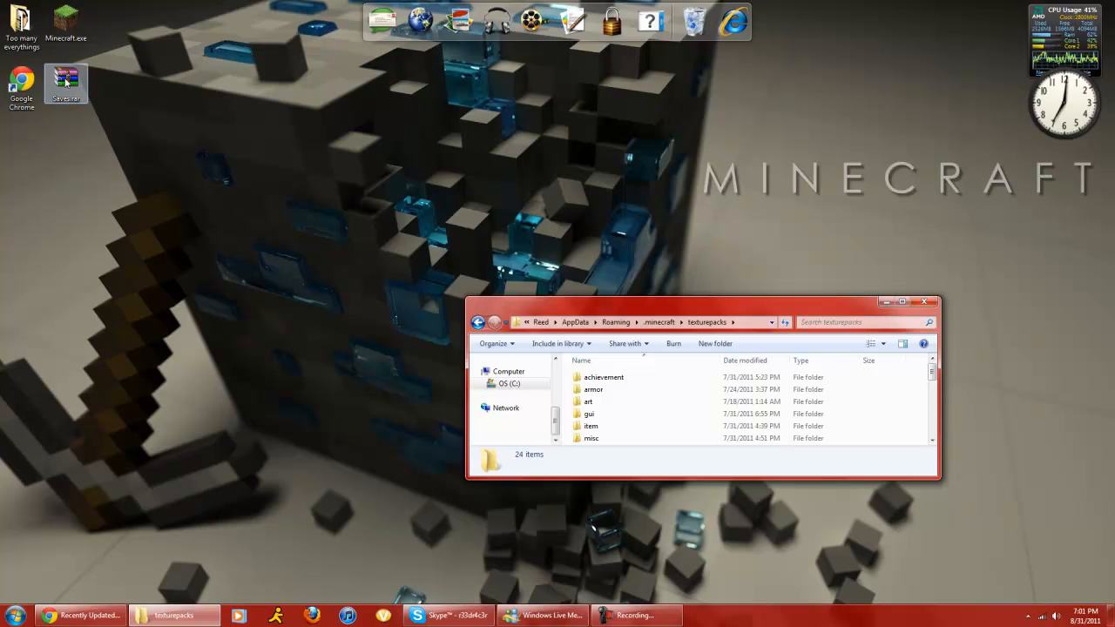
mouse_move(75, 85)
left_mouse_down()
mouse_move(886, 392)
mouse_move(920, 394)
mouse_move(917, 426)
mouse_move(66, 83)
left_mouse_up()
left_click(307, 171)
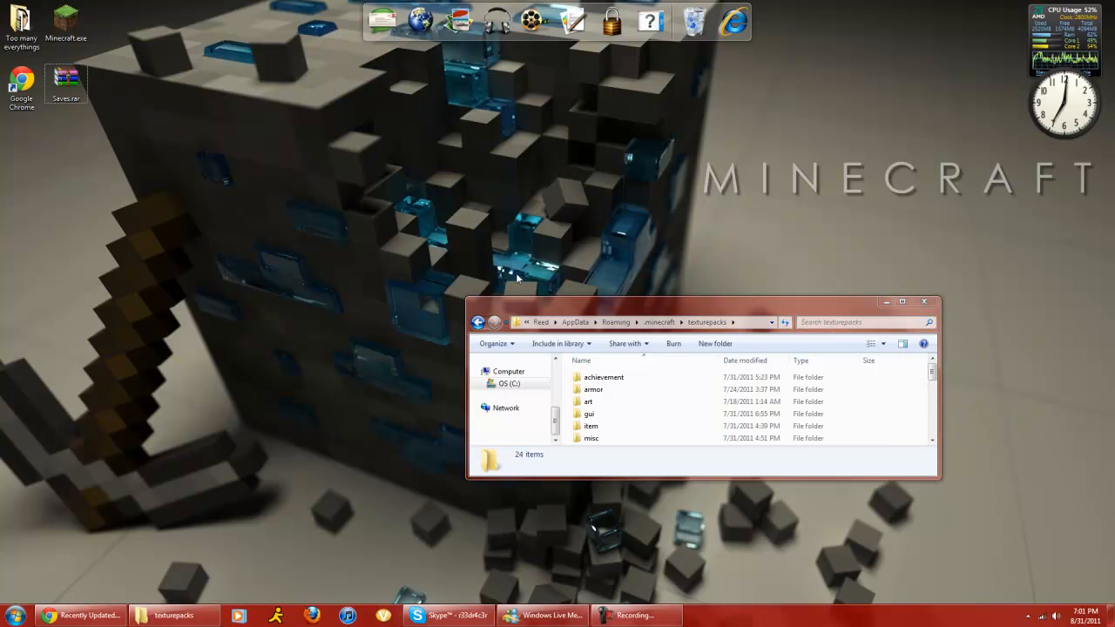
left_click(565, 314)
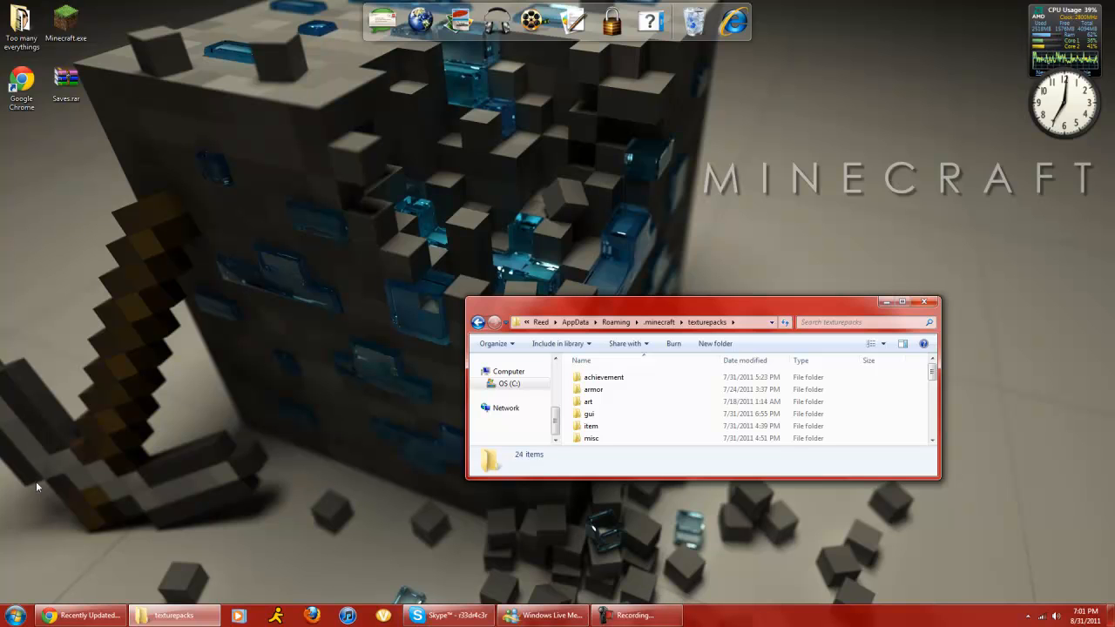
left_click(1, 381)
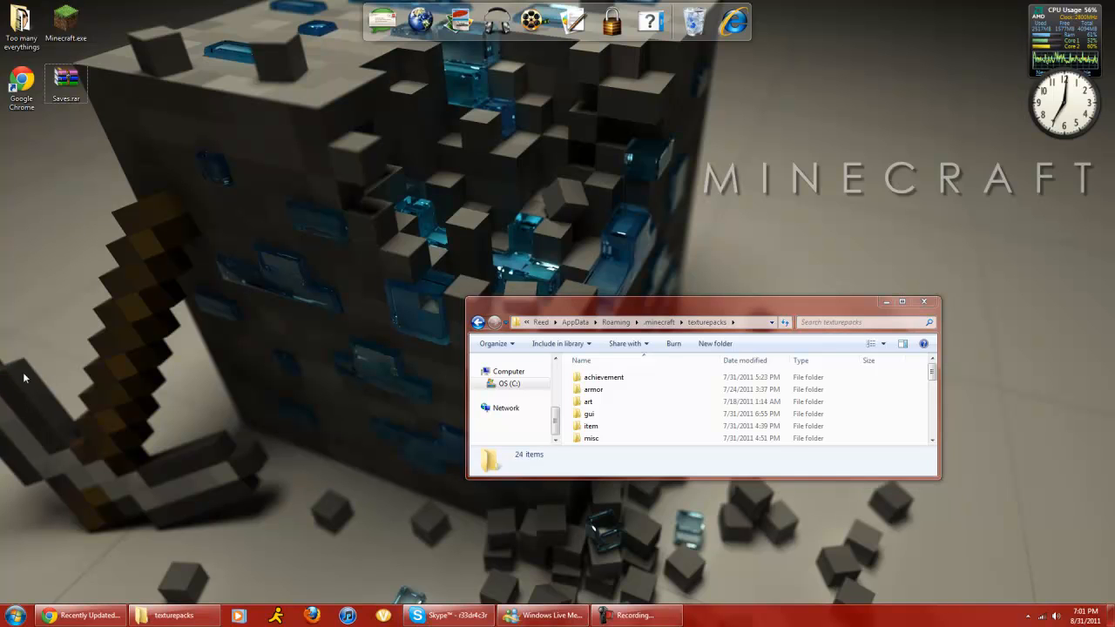
left_click_drag(7, 364, 275, 519)
Step: Close the folder window, launch Minecraft.exe from the desktop and log in
left_click(923, 301)
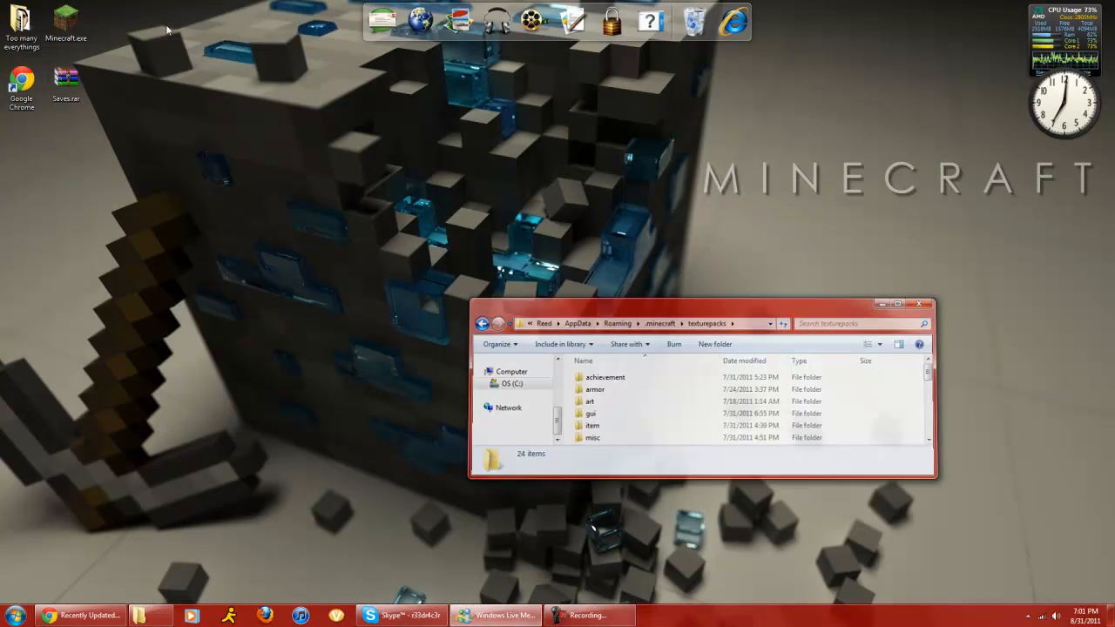
double_click(63, 24)
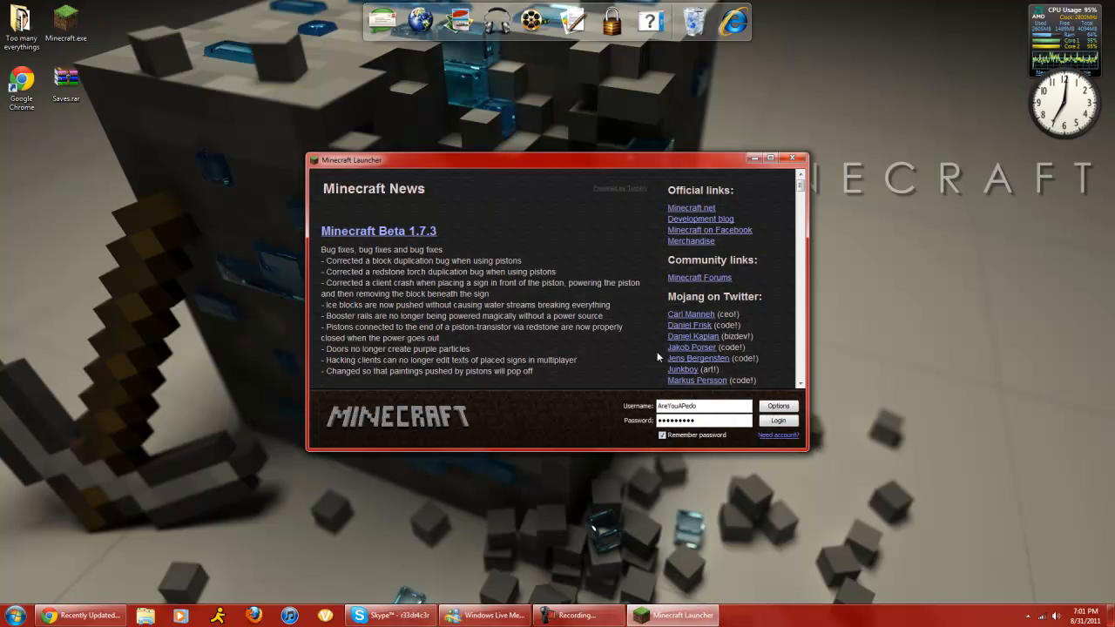
left_click(779, 422)
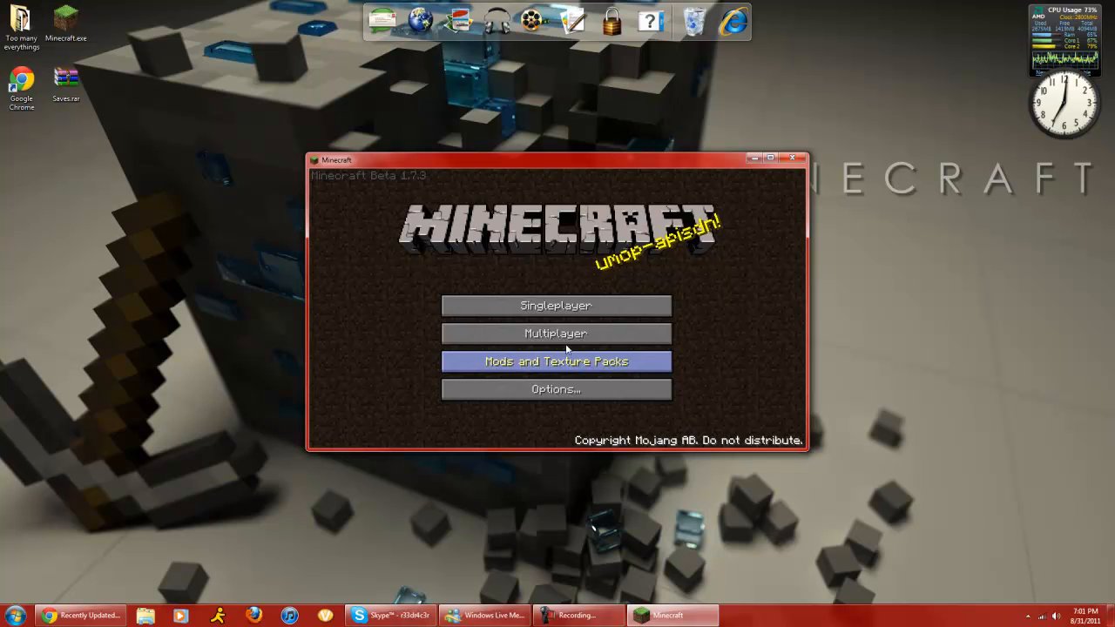
Step: On the Select Texture Pack screen, try Archive.zip, Craft_Relic.zip and the DokuCraft Dark, High and Light packs
left_click(563, 357)
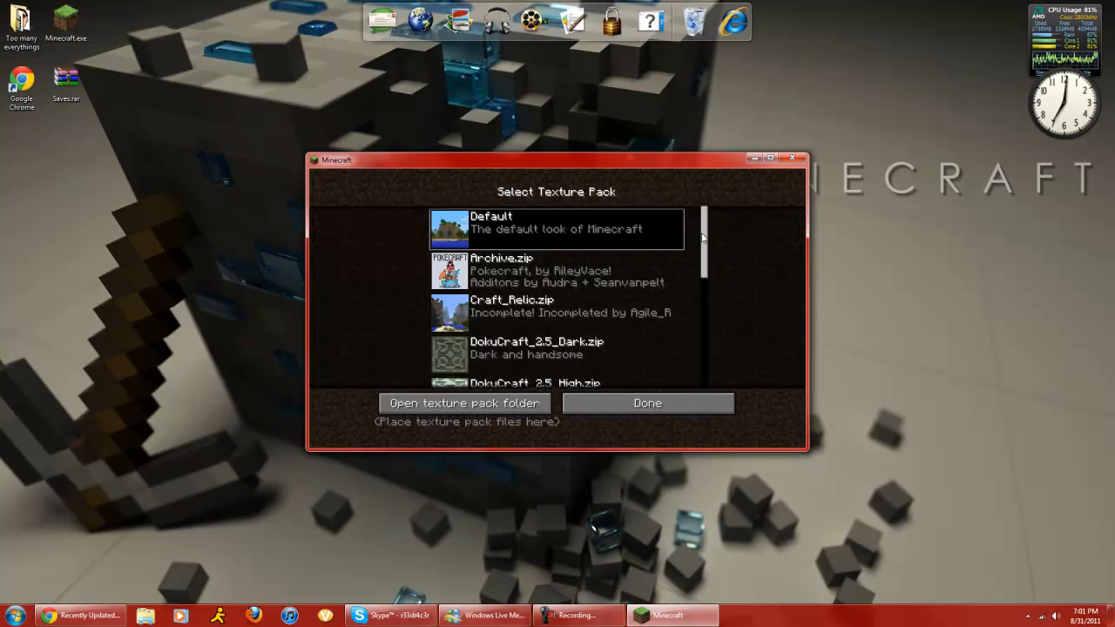
scroll(703, 235, "down", 5)
scroll(697, 234, "up", 5)
scroll(692, 231, "down", 5)
scroll(680, 305, "up", 5)
left_click(565, 265)
left_click(538, 312)
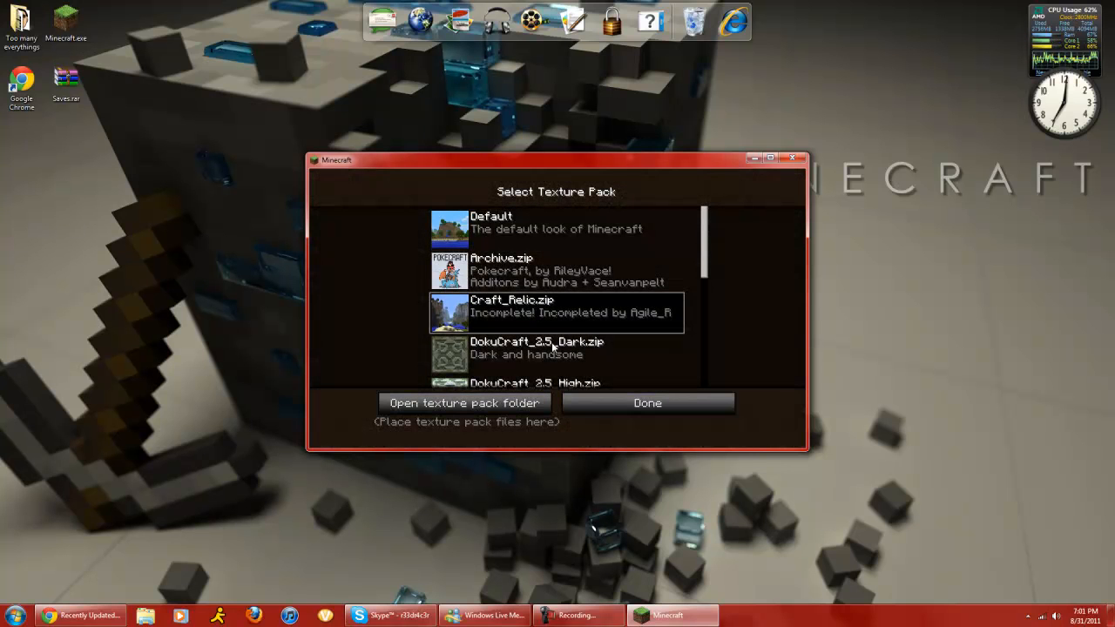
left_click(553, 347)
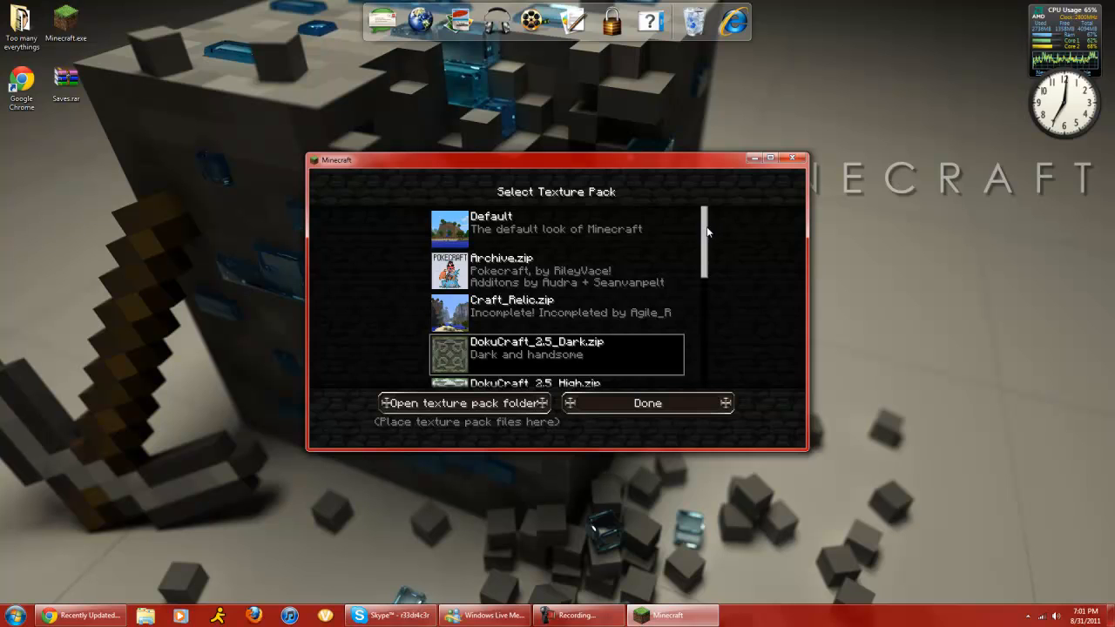
left_click_drag(707, 231, 704, 303)
left_click(566, 228)
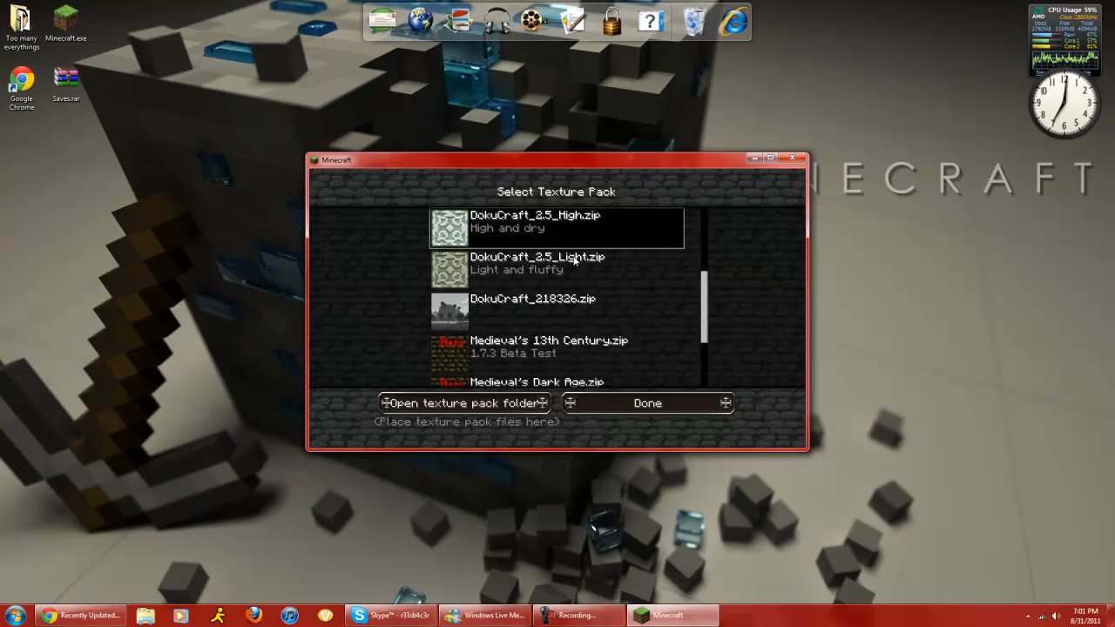
left_click(575, 261)
Step: Try DokuCraft_218326, Medieval's 13th Century, PineappleCraft and Winstons X-Ray, then reselect Default
left_click(531, 314)
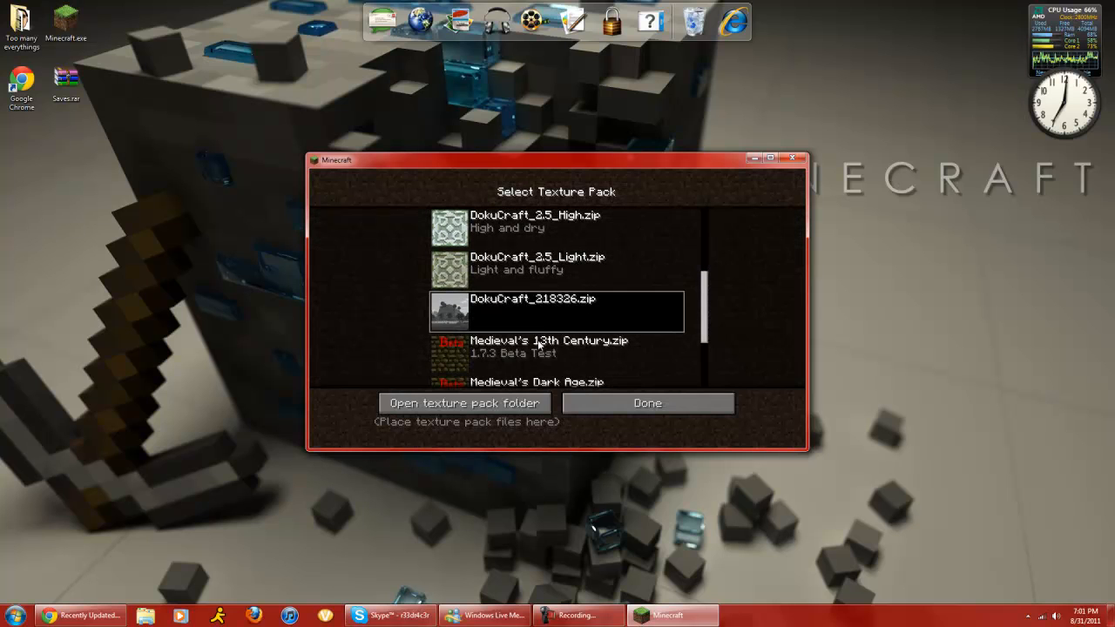
left_click(539, 345)
left_click_drag(706, 306, 704, 344)
left_click(557, 336)
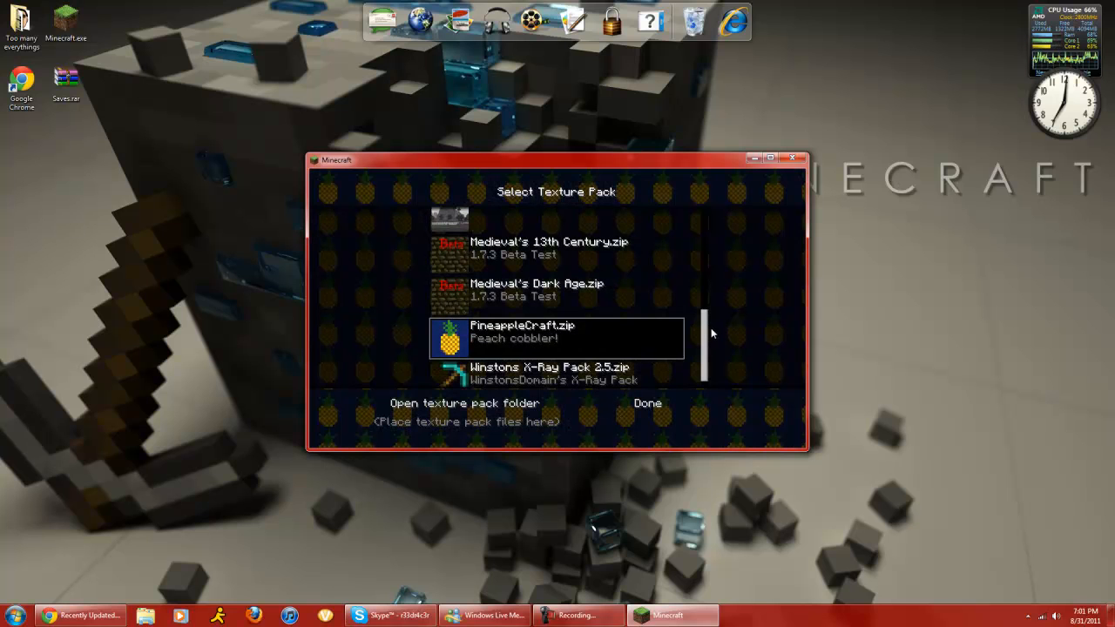
scroll(707, 327, "down", 1)
left_click(608, 366)
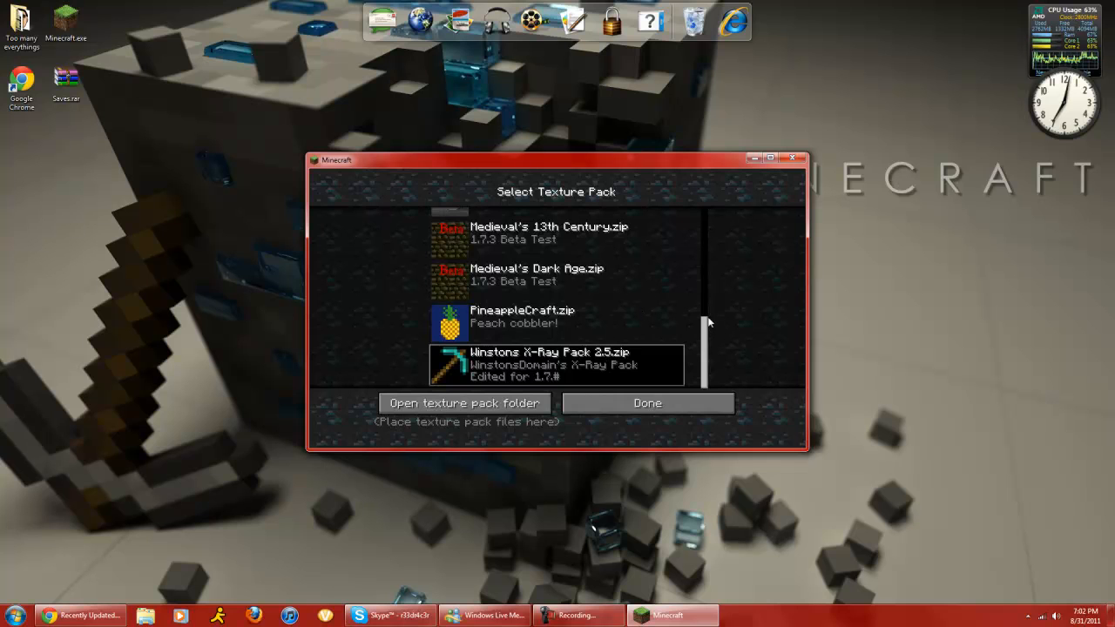
left_click_drag(709, 324, 703, 202)
left_click(644, 227)
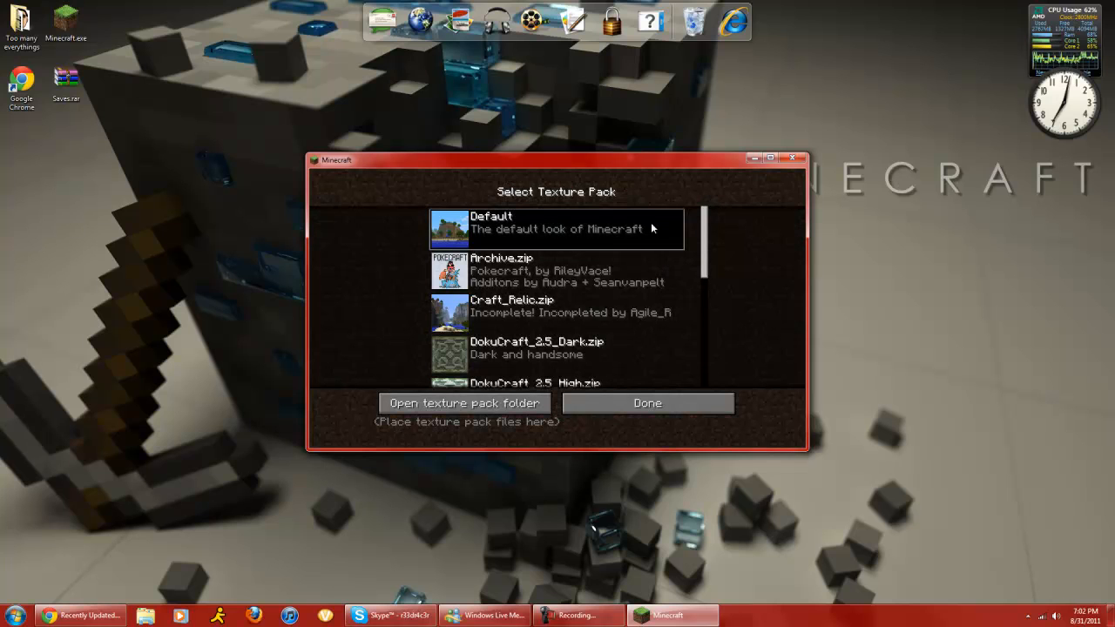